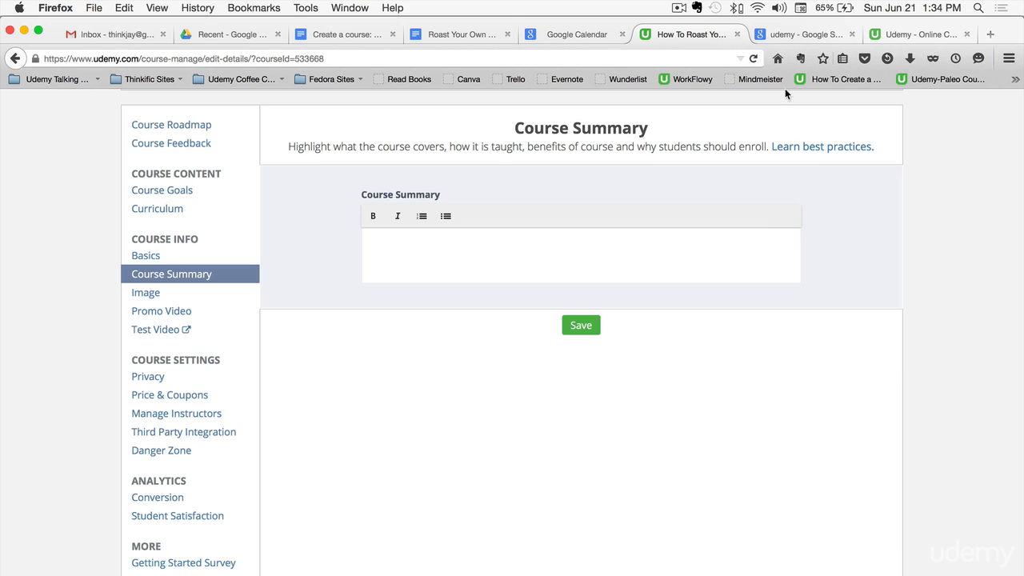
Copy the text from "Why Should You Roast Your Own Coffee?" through "1/2 The Price!" in the Roast Your Own Coffee worksheet into Udemy's Course Summary field
left_click(346, 38)
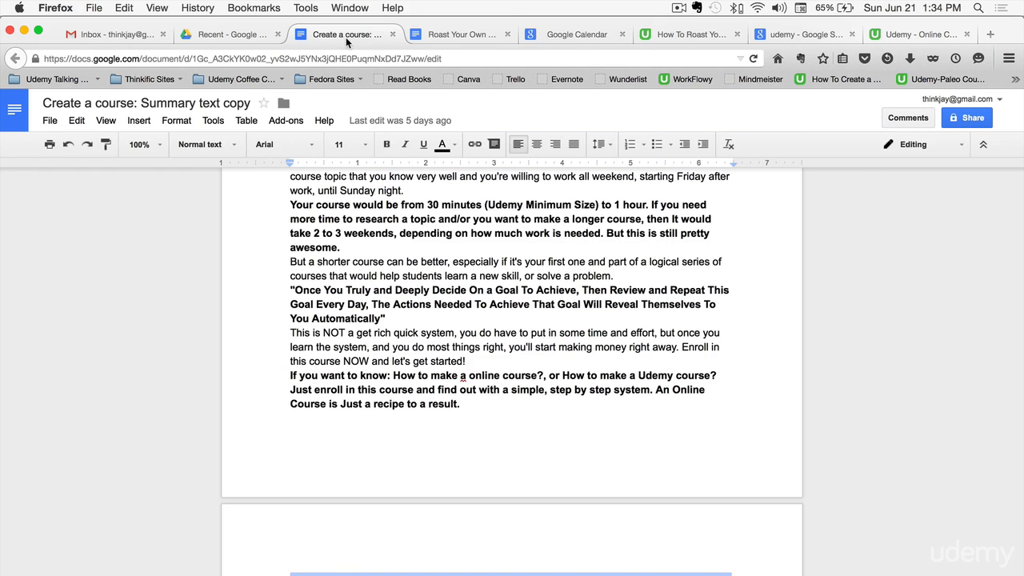
left_click(448, 34)
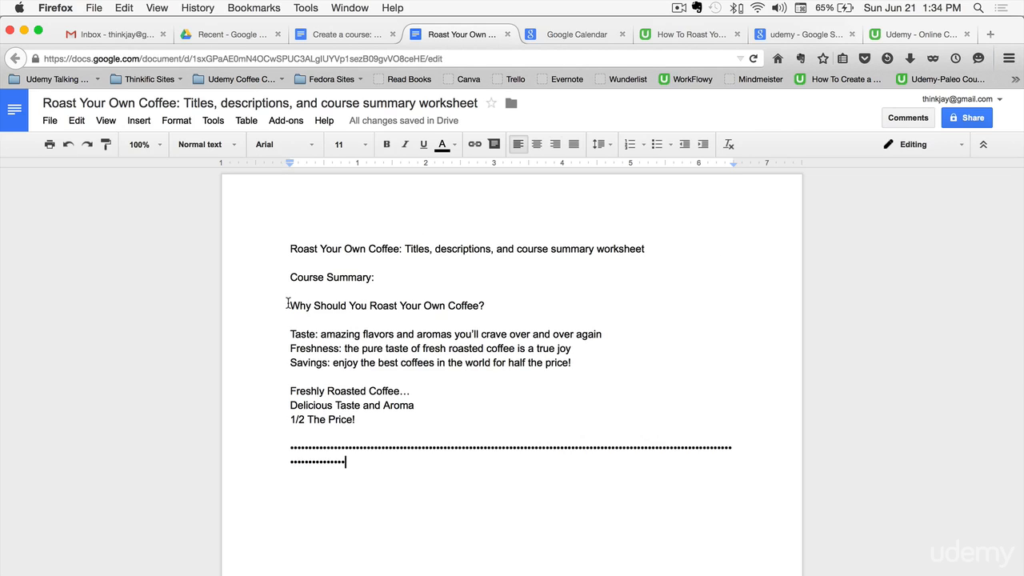
left_click_drag(290, 306, 580, 413)
key("super+c")
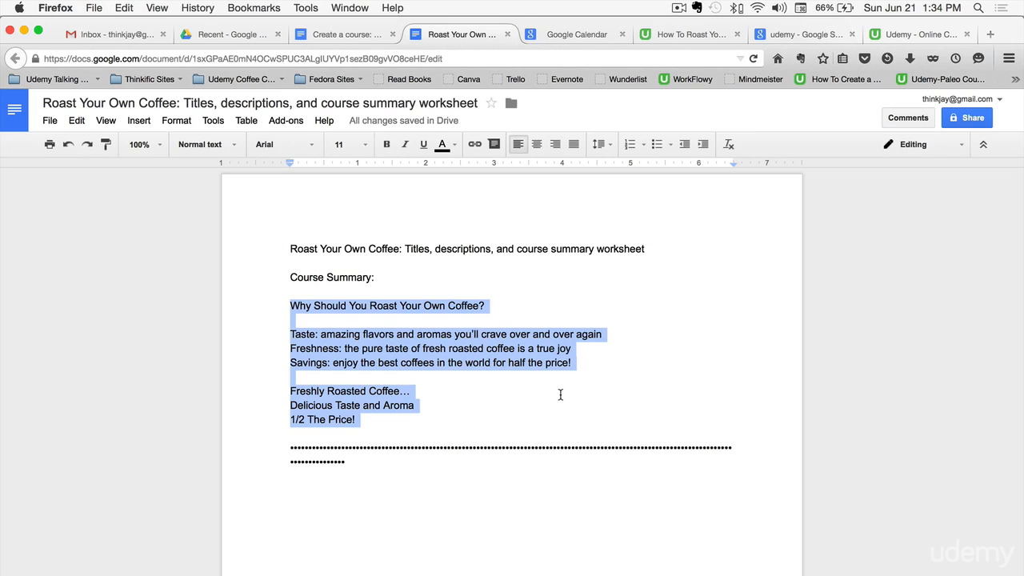
left_click(673, 34)
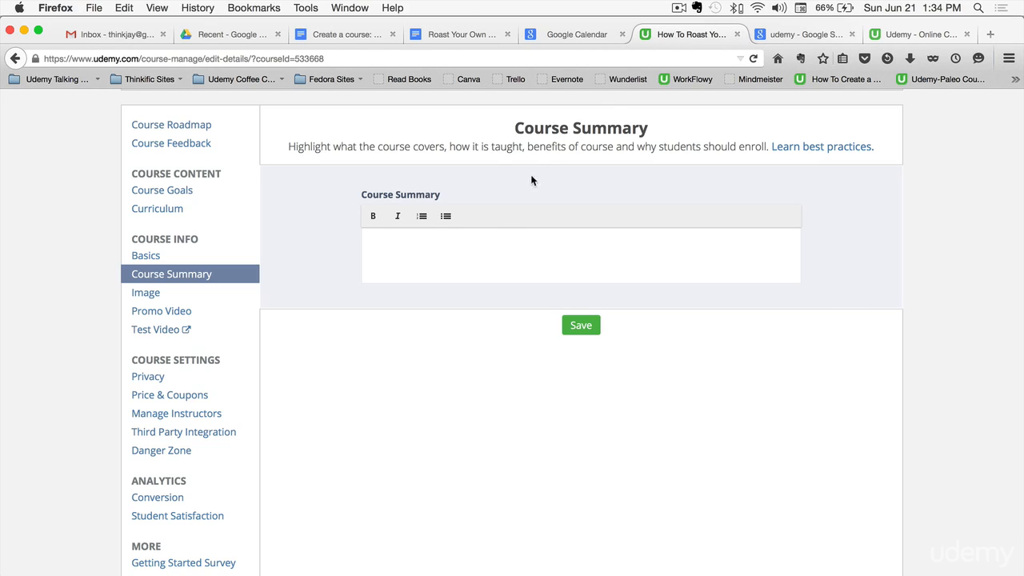
left_click(509, 247)
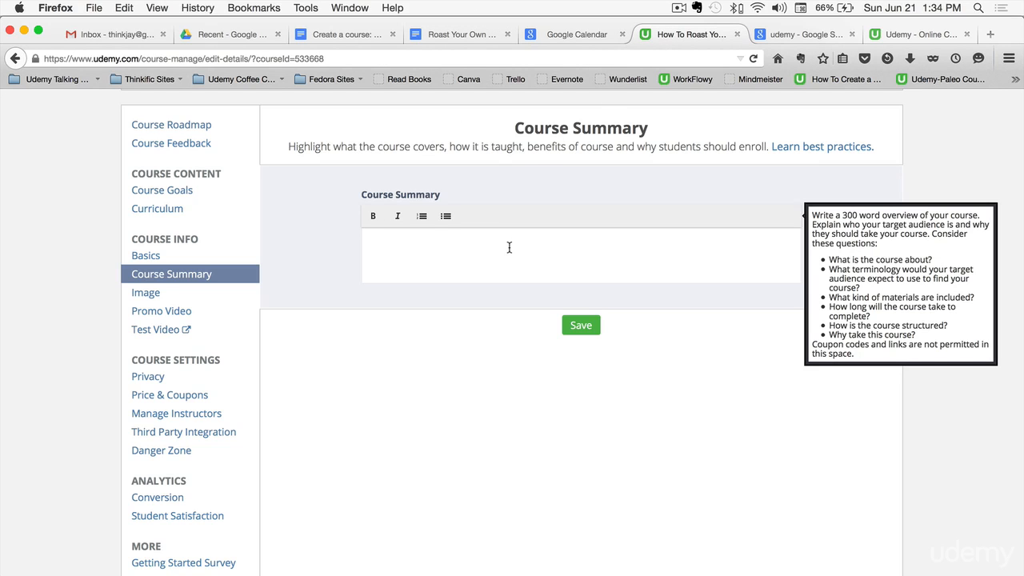
key("super+v")
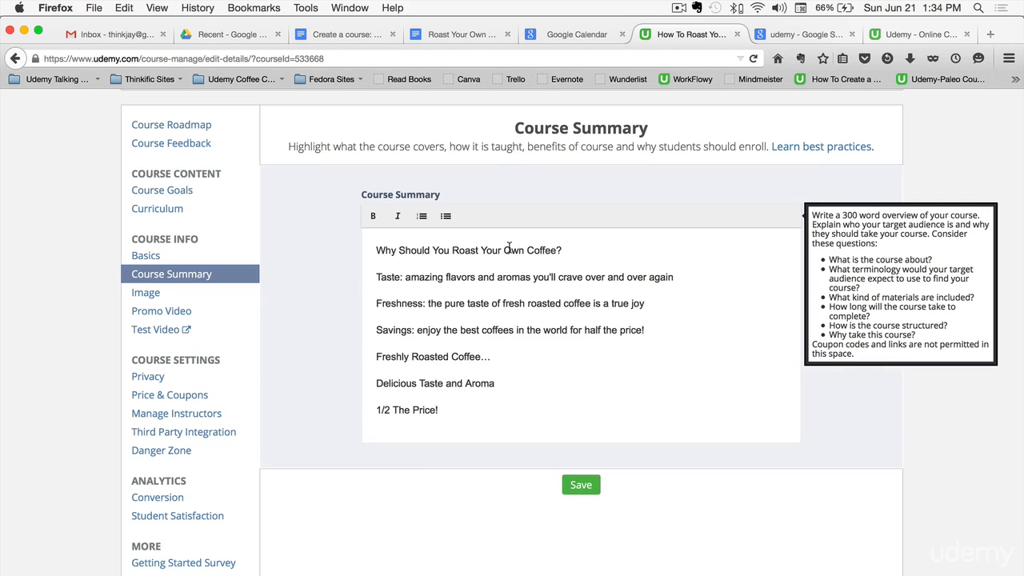
Turn the Taste, Freshness and Savings lines into an unordered list and add a blank line before "Freshly Roasted Coffee…"
scroll(389, 262, "up", 1)
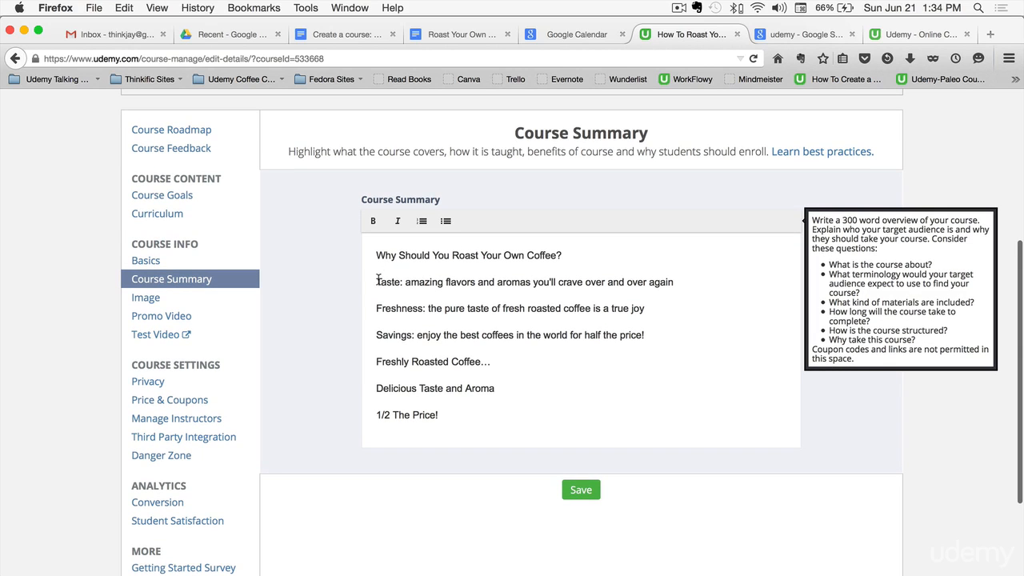
left_click_drag(376, 282, 649, 344)
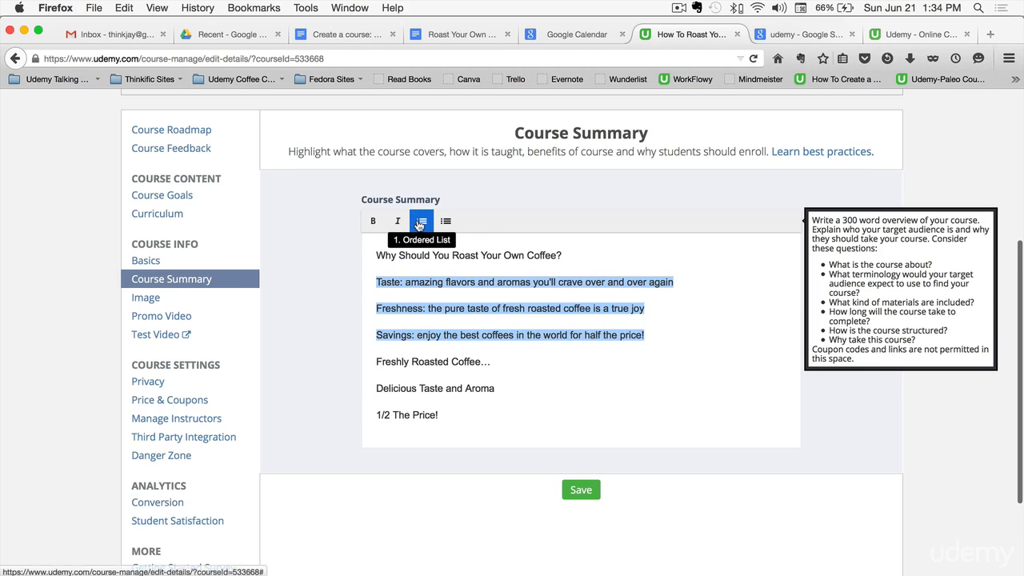
left_click(447, 222)
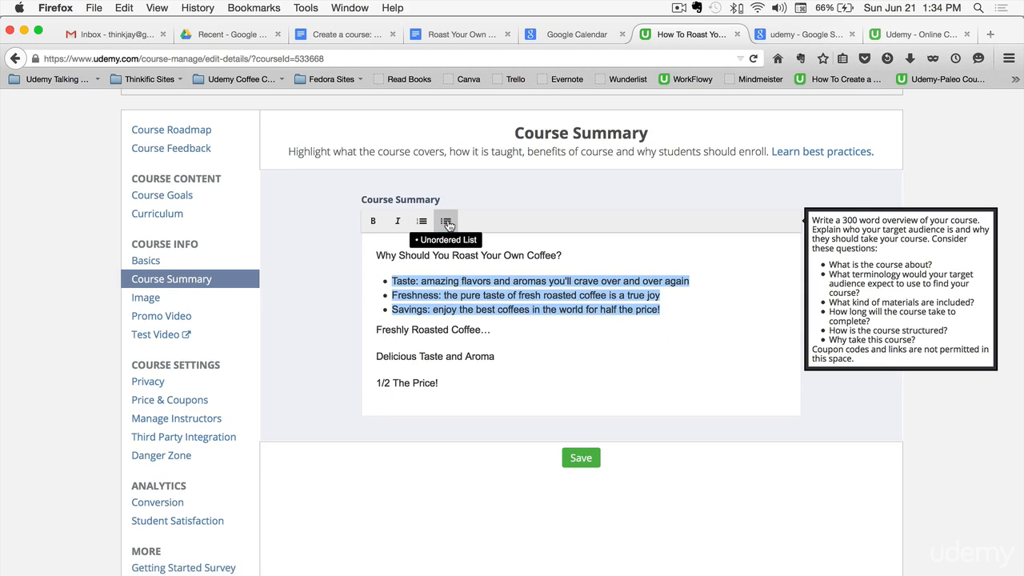
left_click(702, 340)
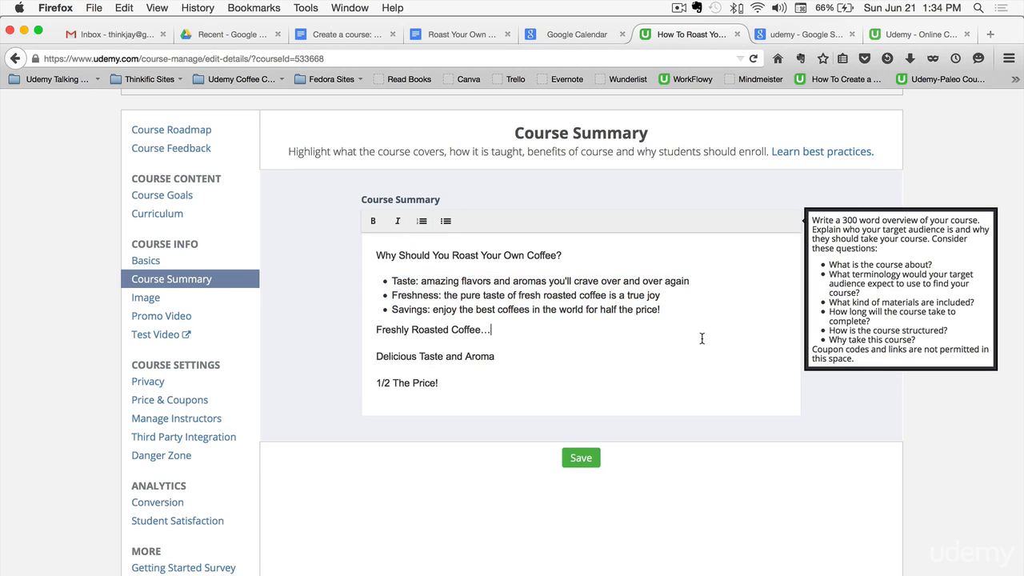
left_click(376, 328)
key("Return")
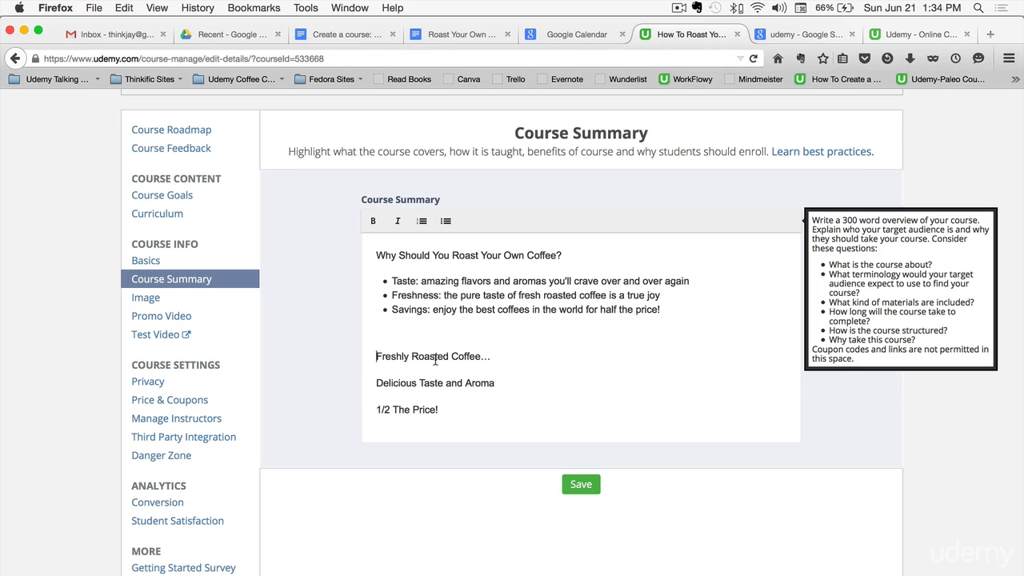
Join the three closing lines into one reading "Freshly Roasted Coffee… Delicious Taste and Aroma... 1/2 The Price!"
left_click(376, 383)
key("BackSpace")
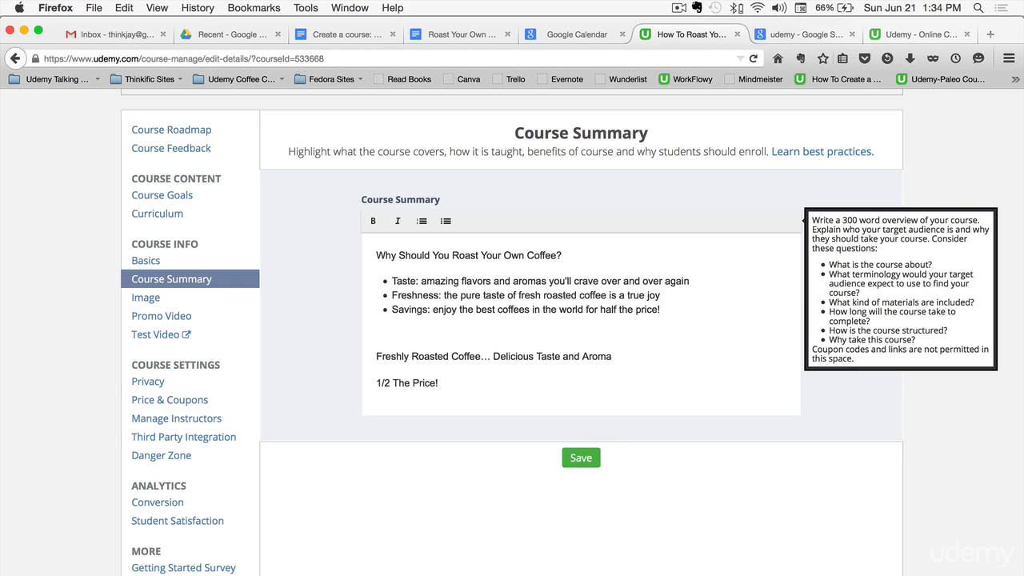
scroll(375, 390, "up", 1)
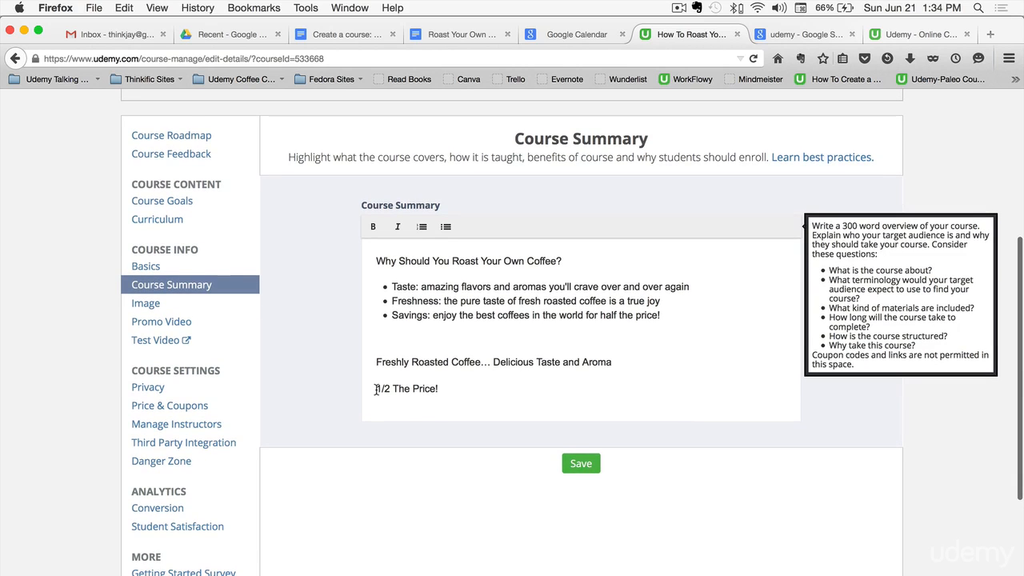
left_click(375, 389)
key("BackSpace")
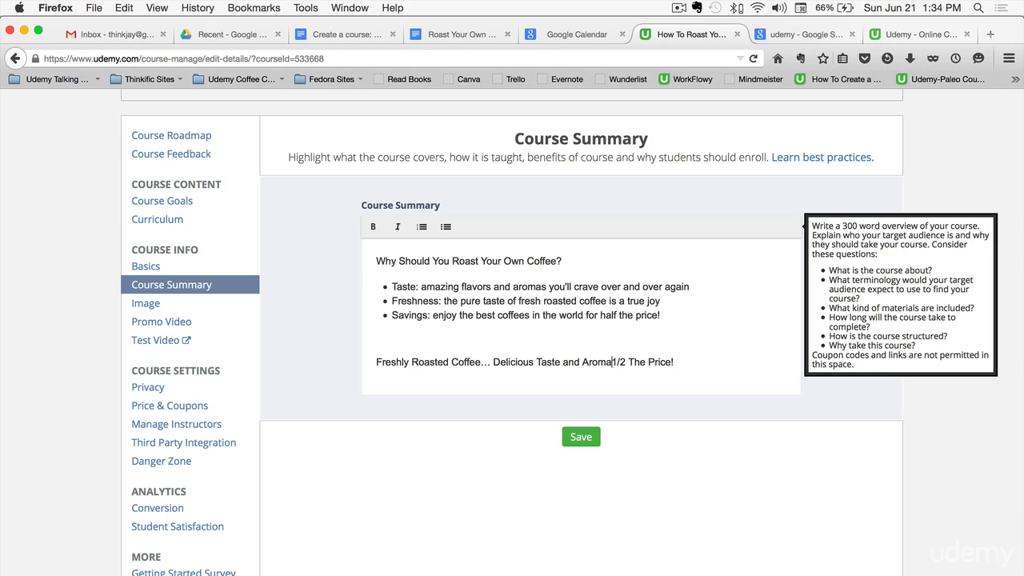
type("...")
End the bulleted list after the Savings item and start an empty paragraph below it
left_click(691, 318)
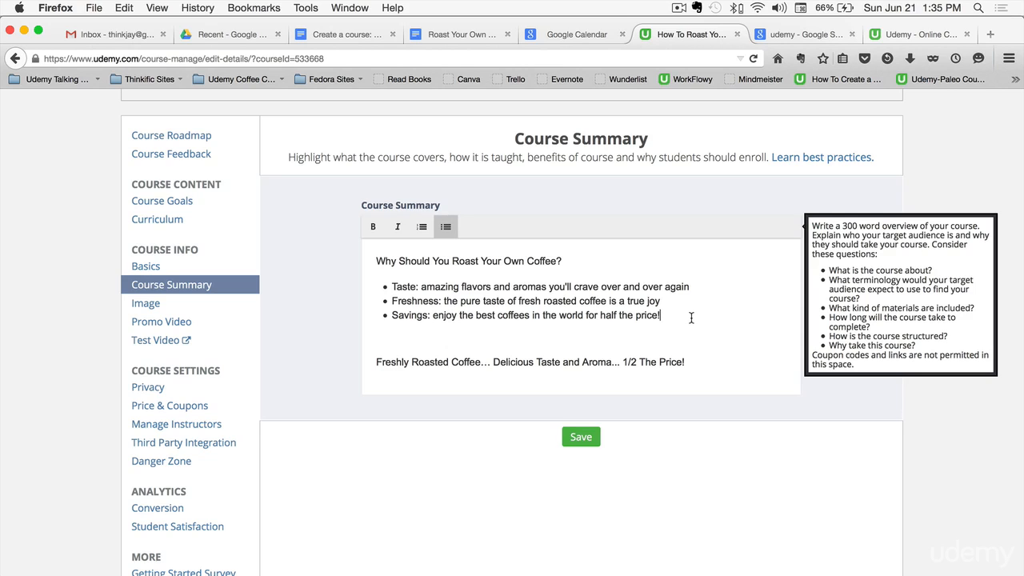
key("Return")
key("Return")
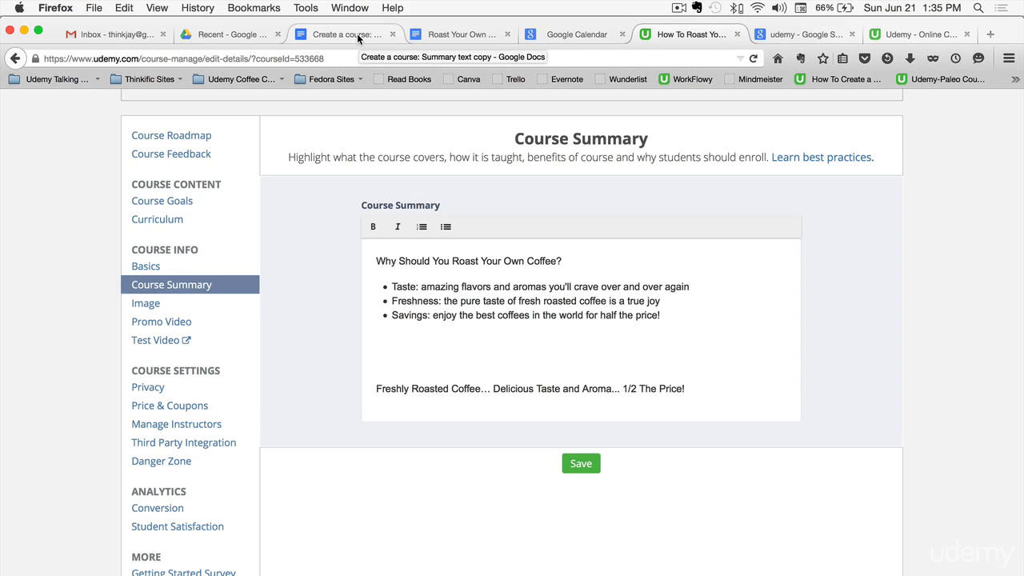
Copy the dotted divider line from the Roast Your Own Coffee worksheet document and check the selection's word count
left_click(456, 34)
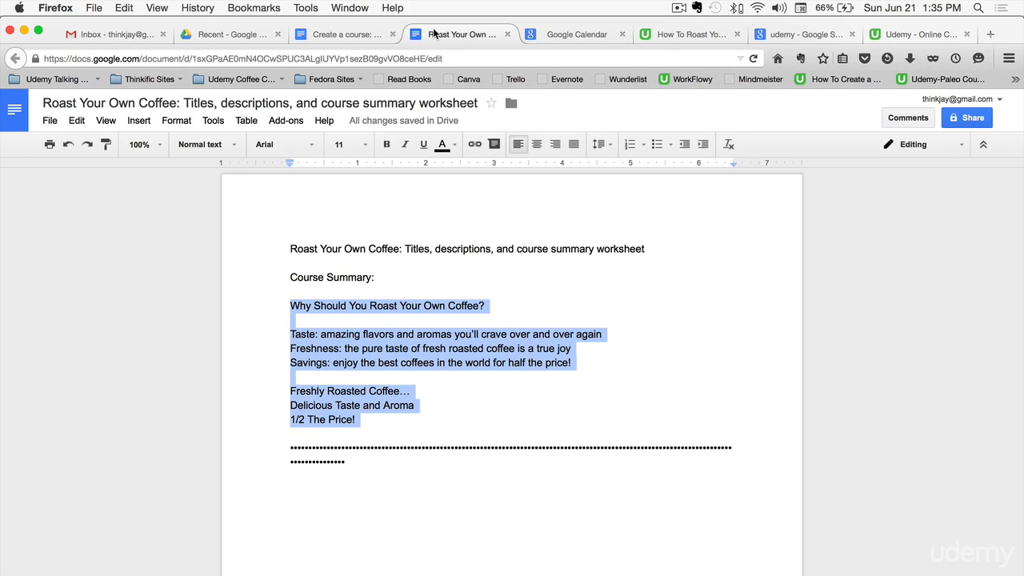
left_click_drag(290, 447, 345, 454)
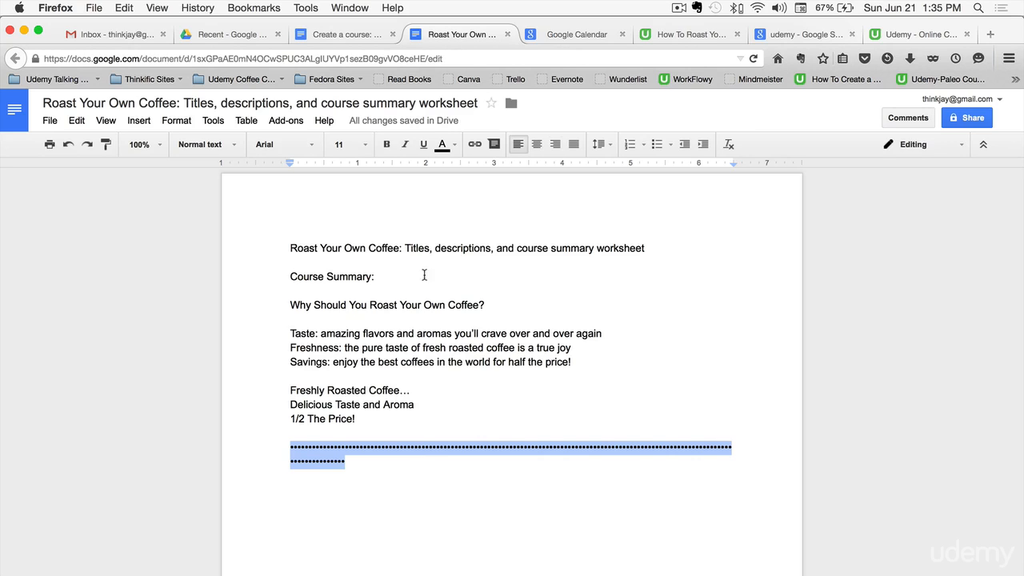
left_click(213, 120)
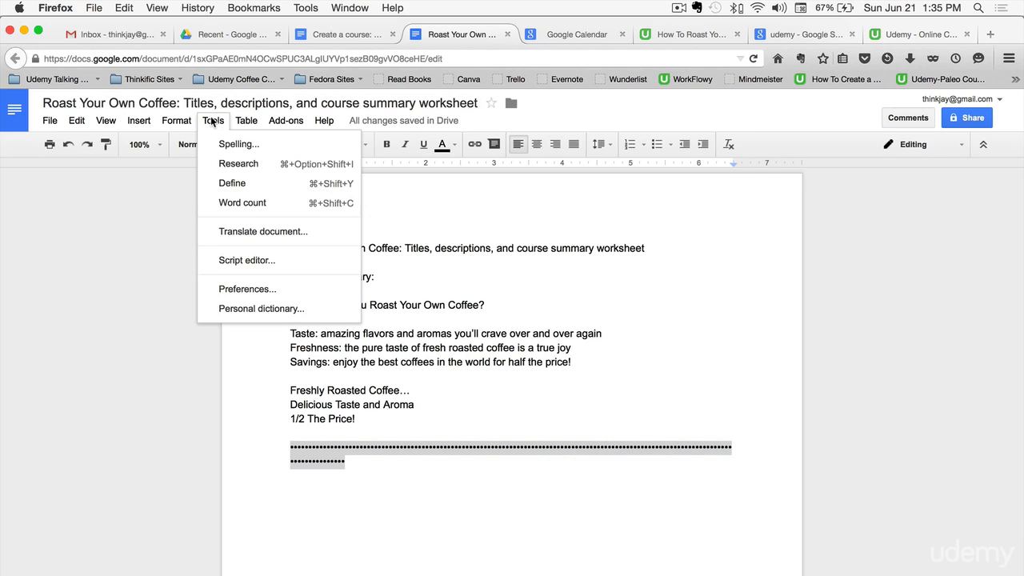
left_click(243, 203)
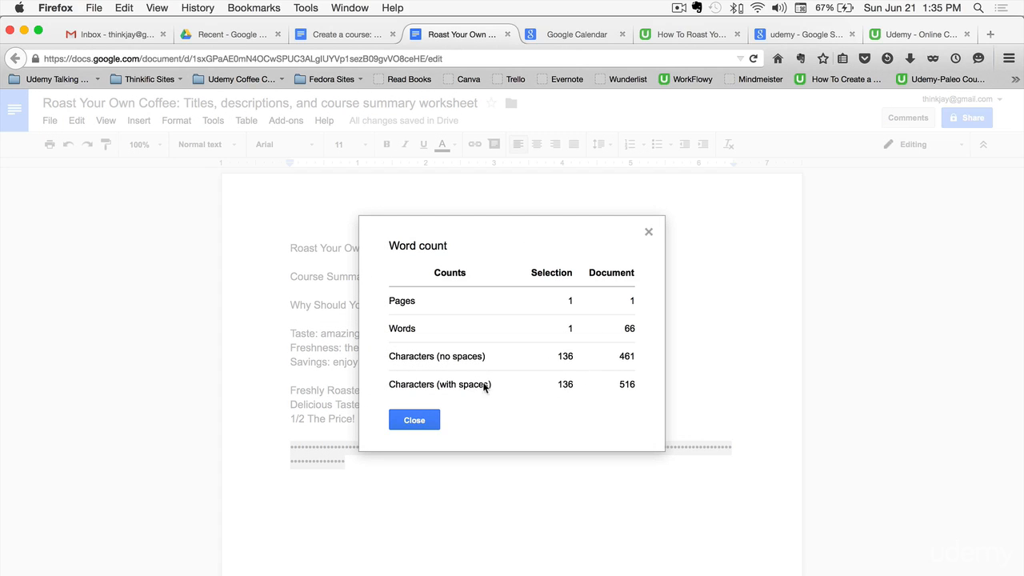
left_click(648, 232)
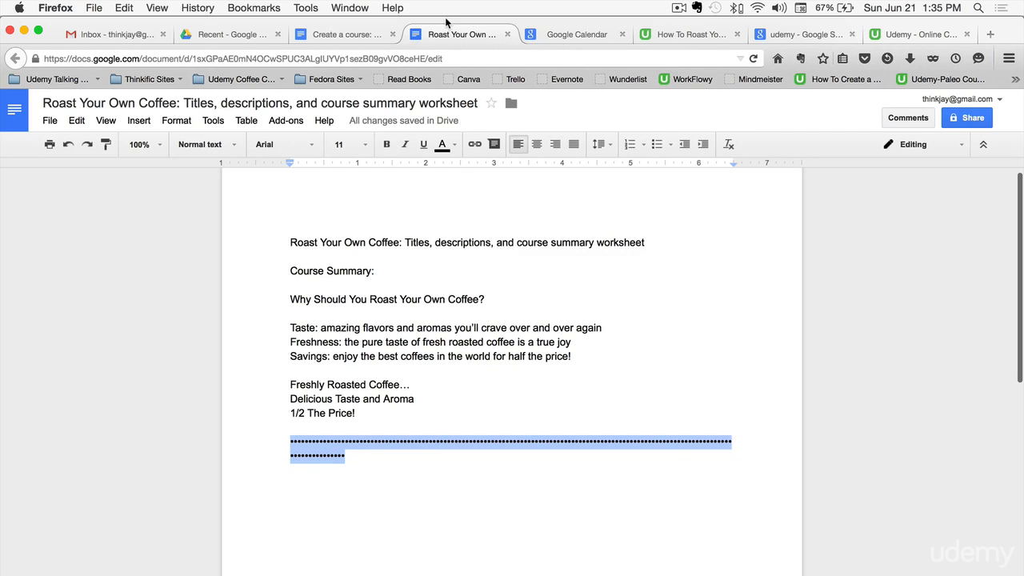
Paste the dotted divider below the bulleted list in Udemy's Course Summary field and insert a blank line above it
left_click(679, 34)
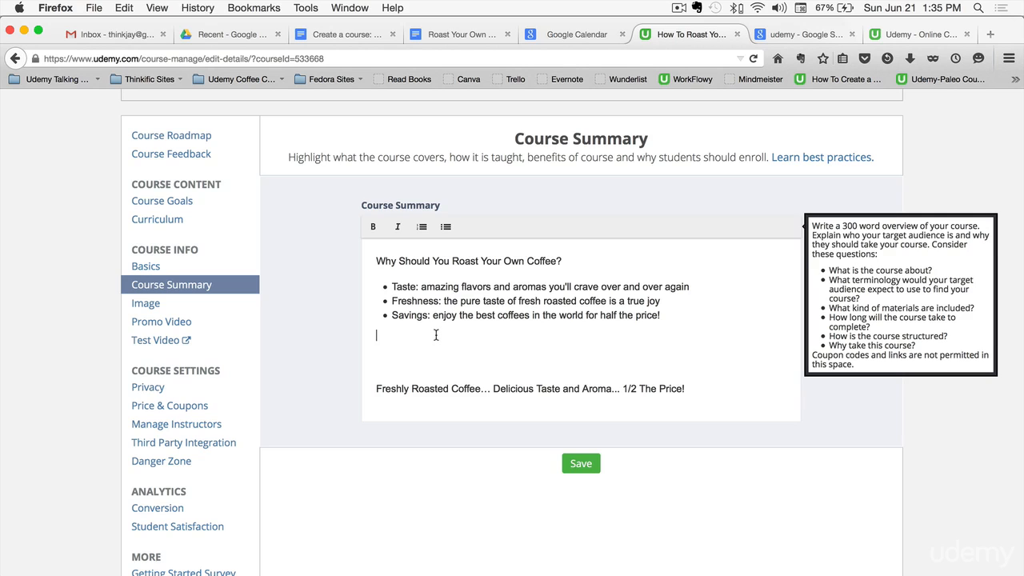
key("super+v")
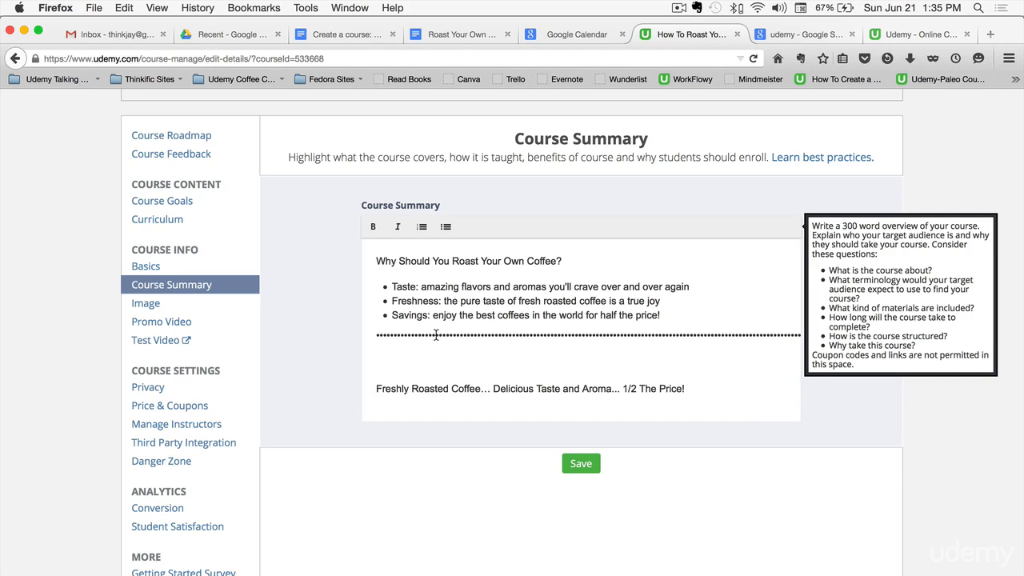
scroll(602, 323, "up", 2)
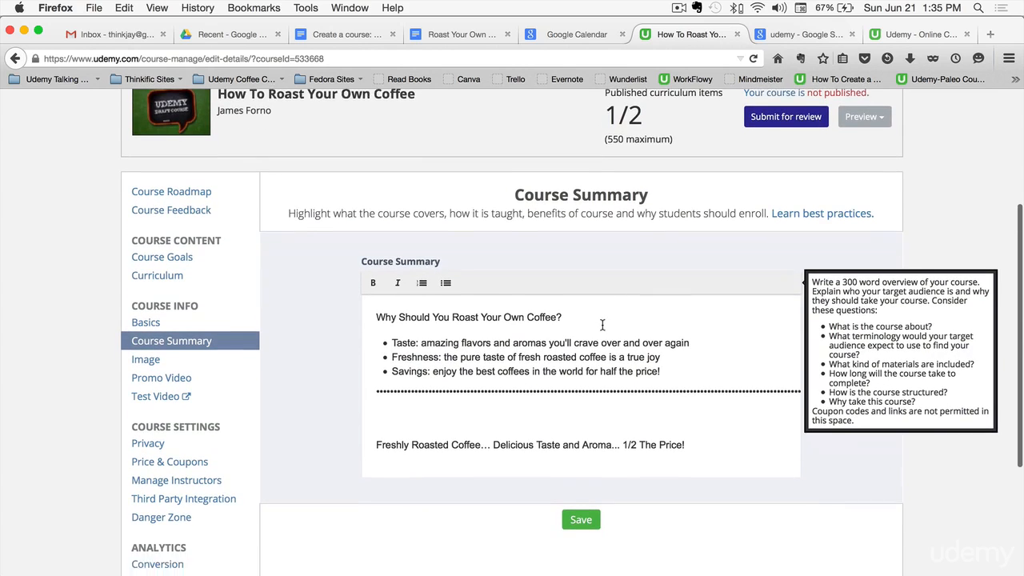
scroll(601, 323, "down", 1)
left_click(681, 360)
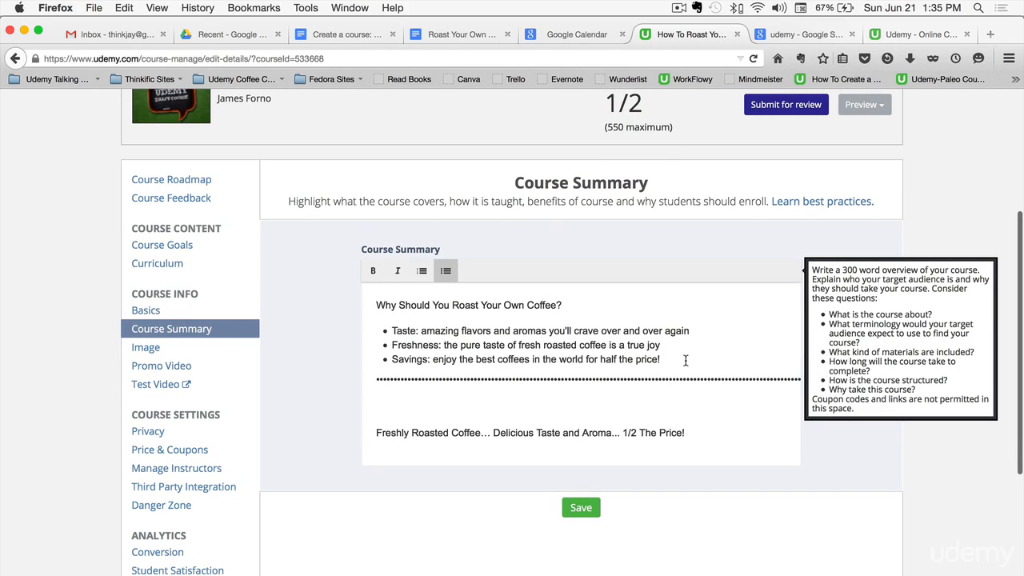
left_click(377, 379)
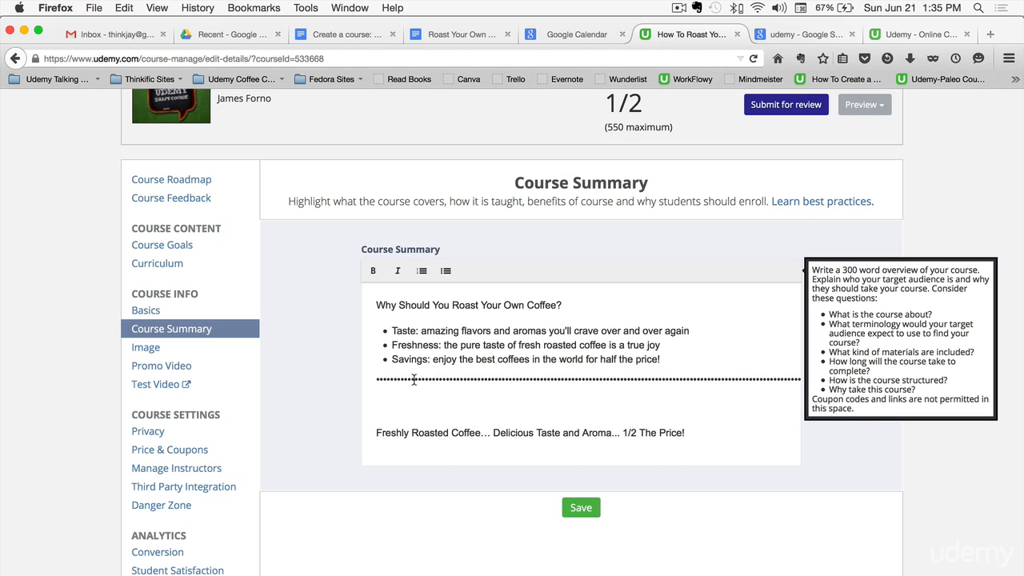
key("Return")
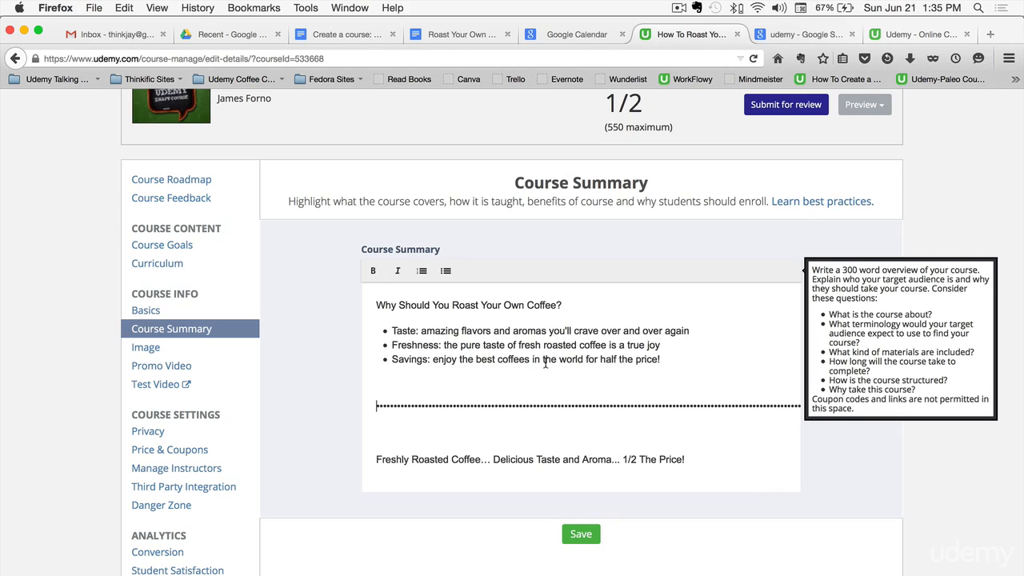
Remove the extra blank line between the dotted divider and the "Freshly Roasted Coffee…" line
scroll(436, 352, "right", 1)
scroll(406, 400, "up", 2)
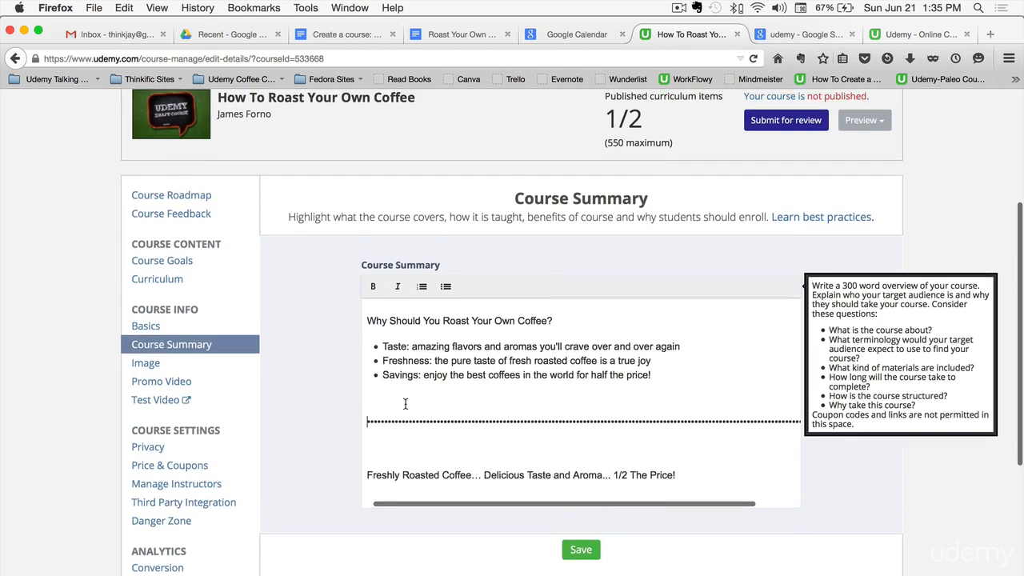
scroll(406, 404, "up", 1)
scroll(406, 404, "left", 1)
left_click(376, 485)
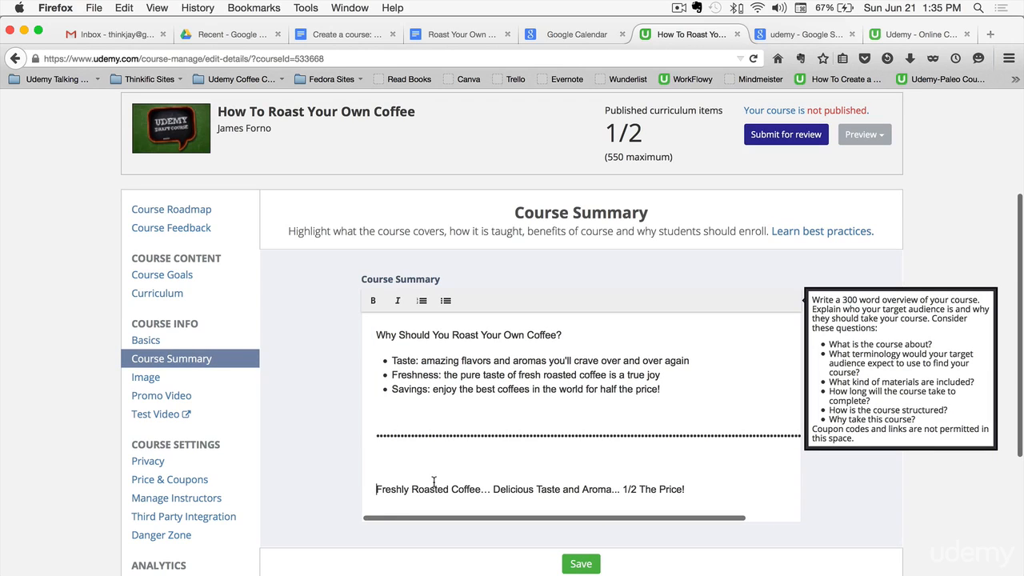
key("BackSpace")
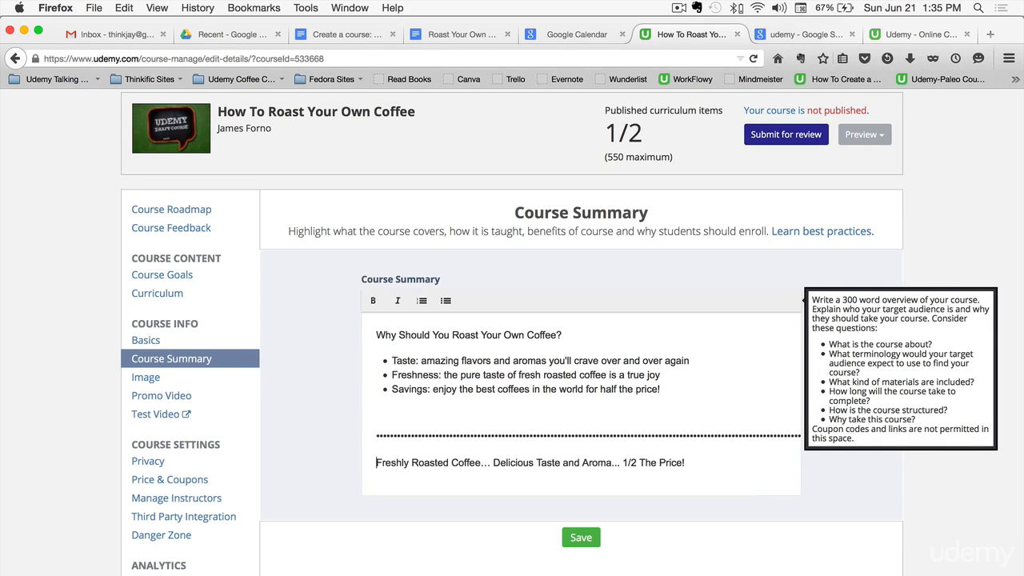
Save the edited course summary
scroll(709, 448, "down", 3)
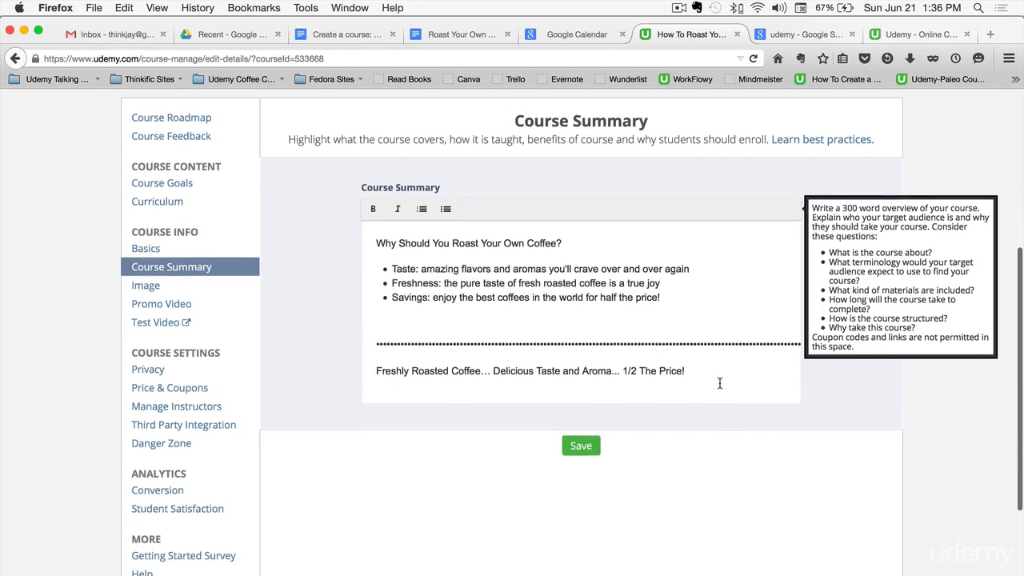
scroll(712, 377, "down", 1)
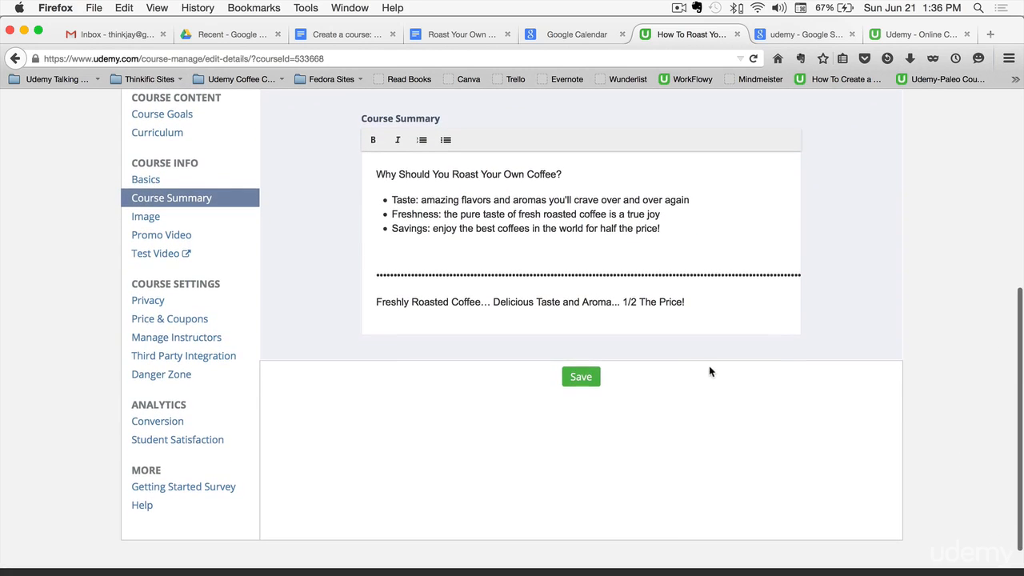
left_click(581, 377)
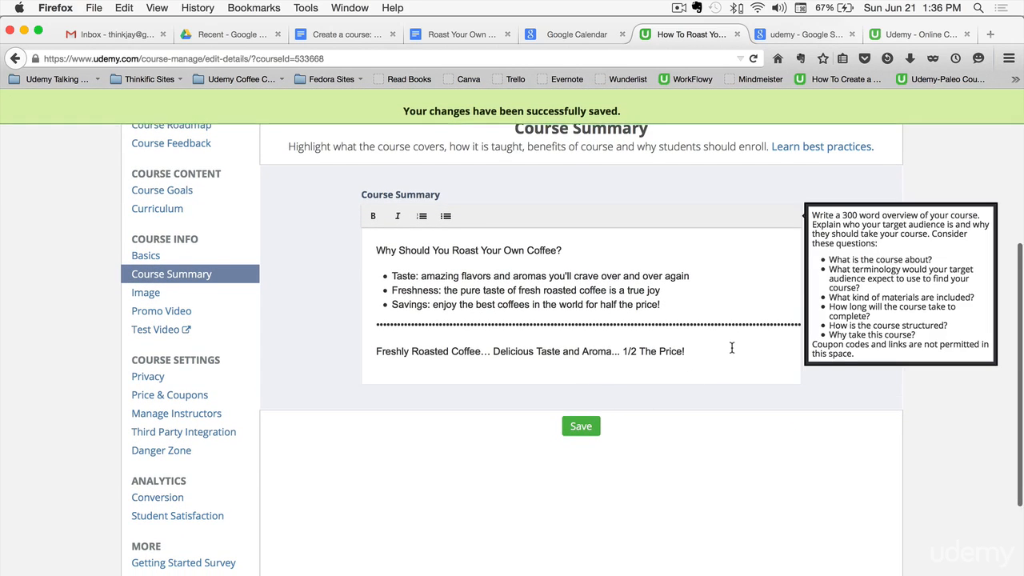
scroll(732, 348, "up", 2)
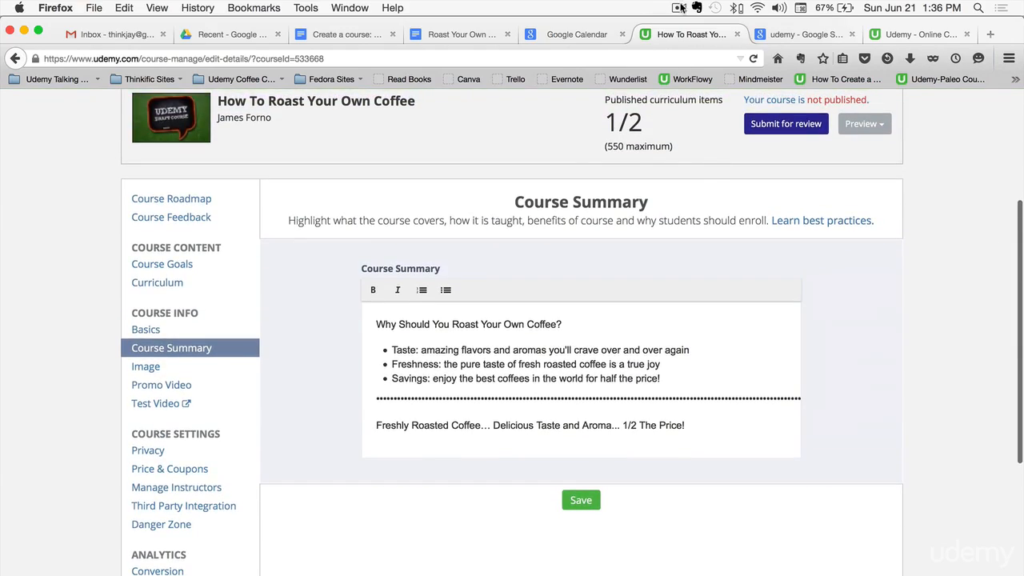
left_click(679, 8)
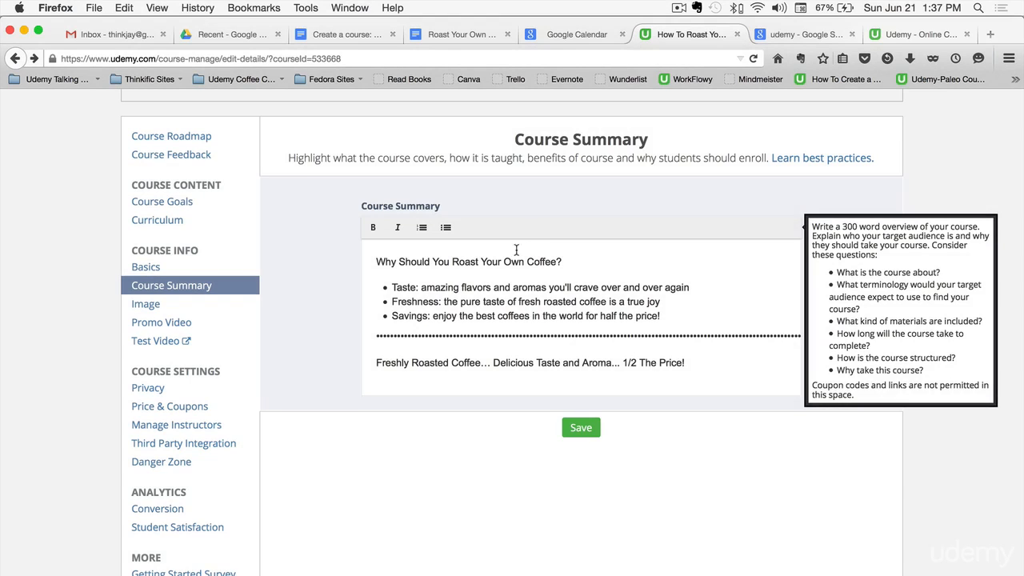
Open the course's Image settings and review the cover image requirements and upload options
left_click(146, 305)
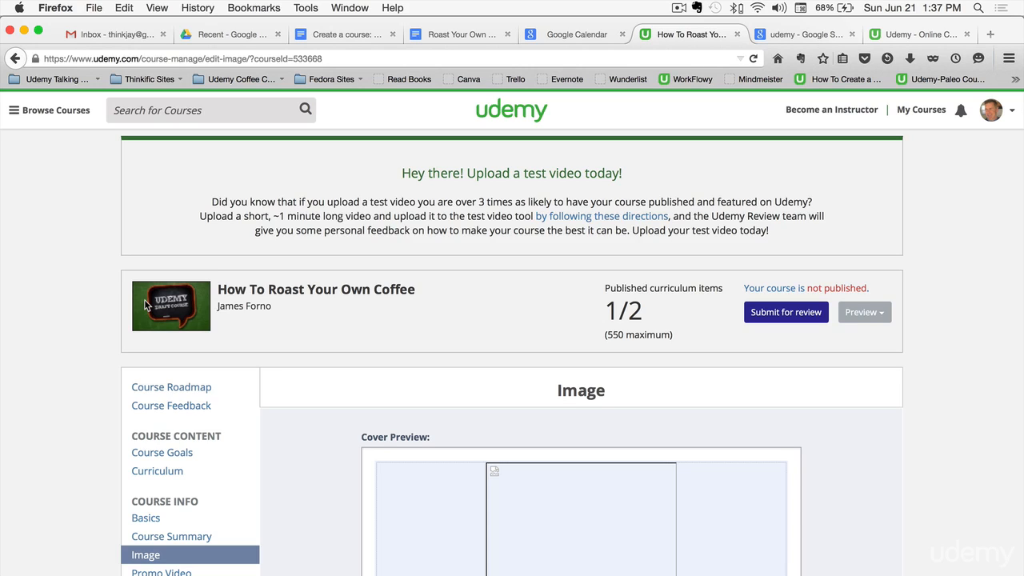
scroll(146, 305, "down", 10)
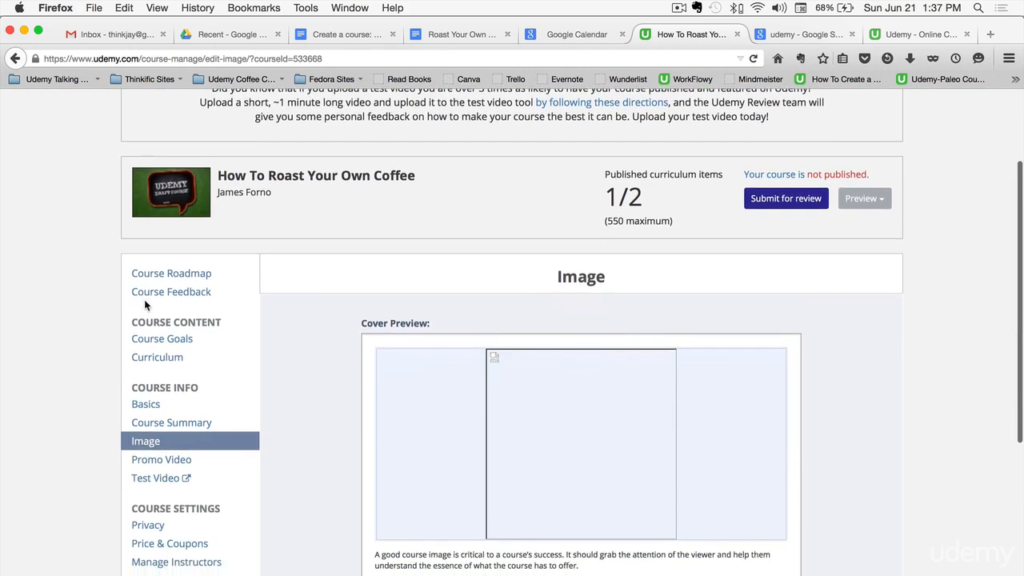
scroll(145, 304, "up", 2)
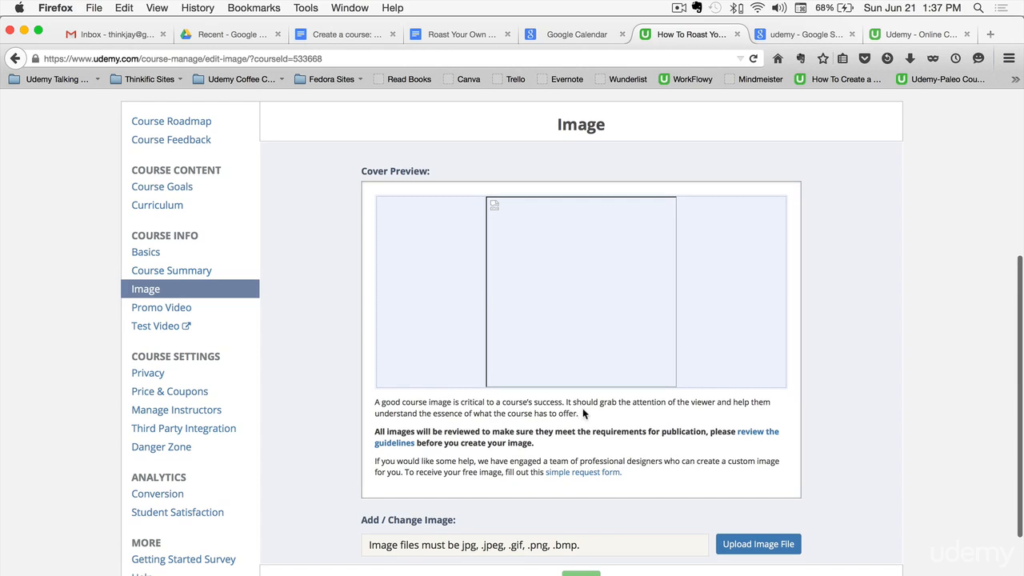
scroll(563, 422, "down", 2)
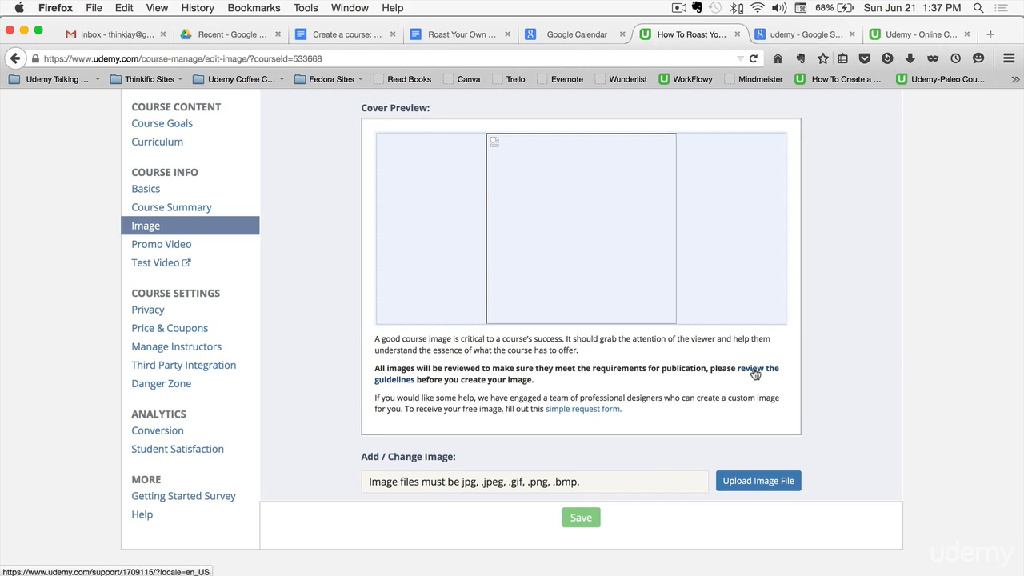
Start an image upload and show the contents of the Desktop's Coffee Course Files folder in column view
left_click(759, 481)
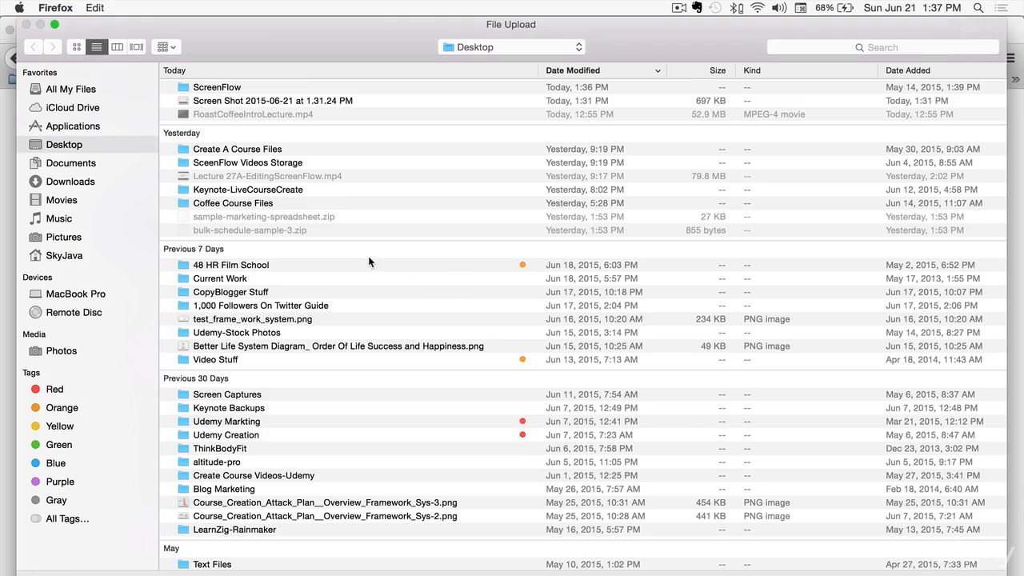
left_click(205, 204)
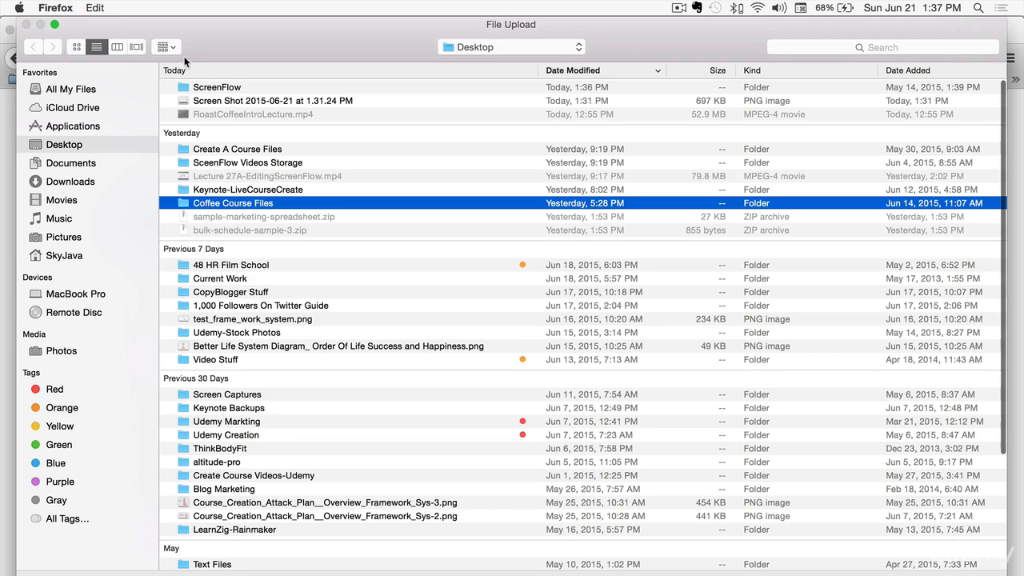
left_click(116, 47)
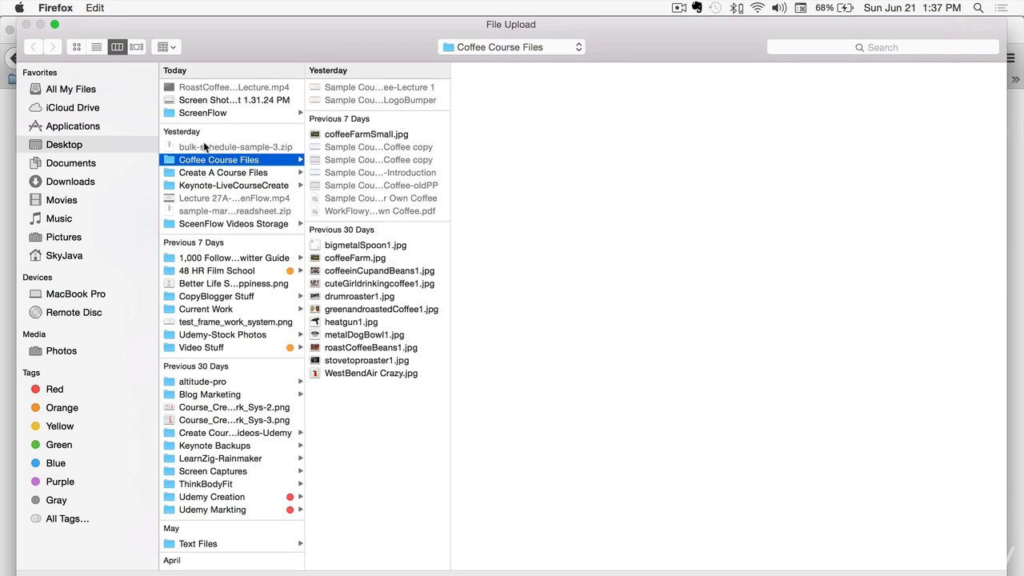
Preview candidate photos in Coffee Course Files, including coffeeFarmSmall.jpg, coffeeinCupandBeans1.jpg, cuteGirldrinkingcoffee1.jpg, stovetoproaster1.jpg and roastCoffeeBeans1.jpg
left_click(357, 134)
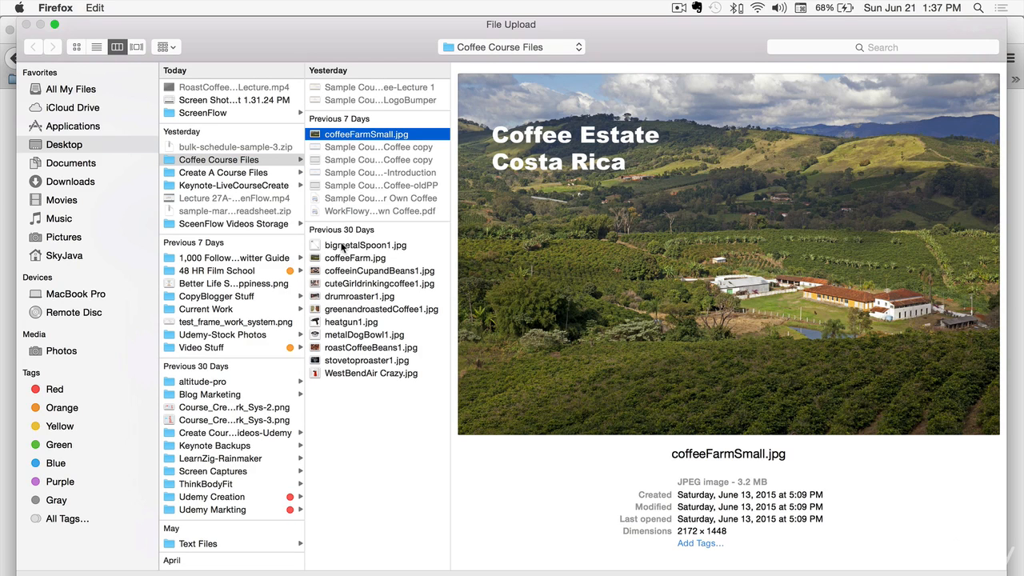
left_click(343, 258)
left_click(346, 271)
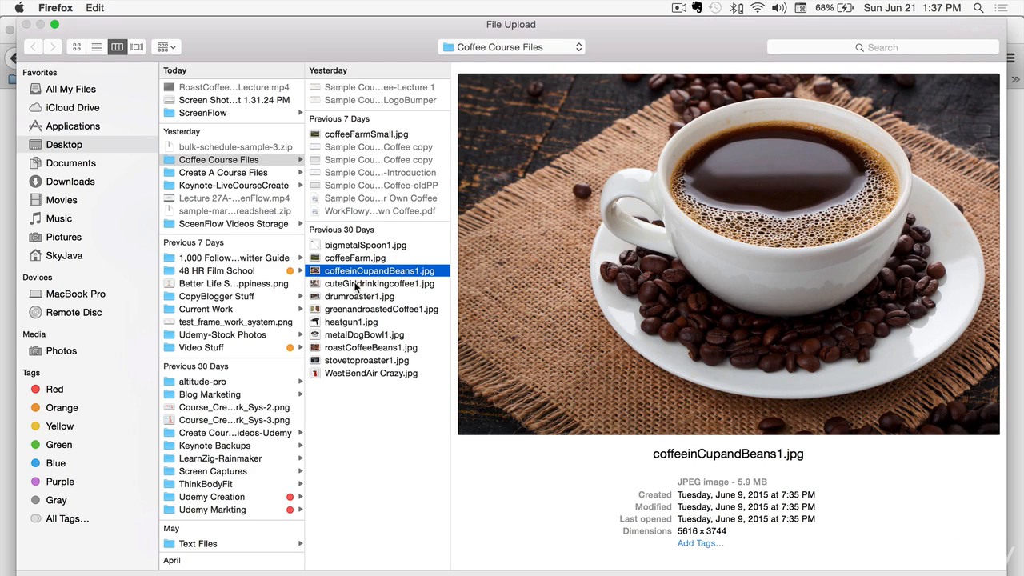
left_click(353, 284)
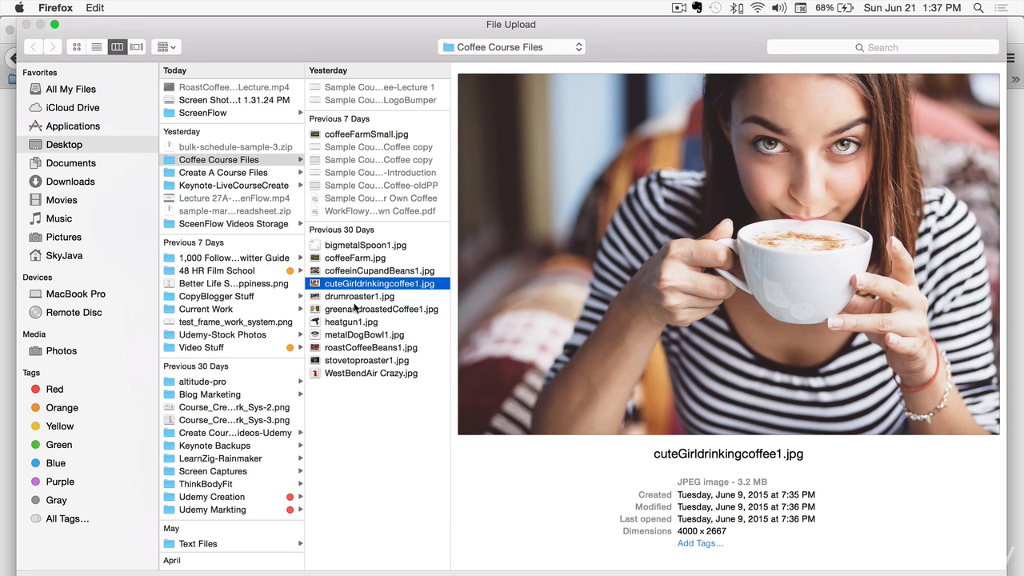
left_click(359, 349)
left_click(360, 360)
left_click(359, 349)
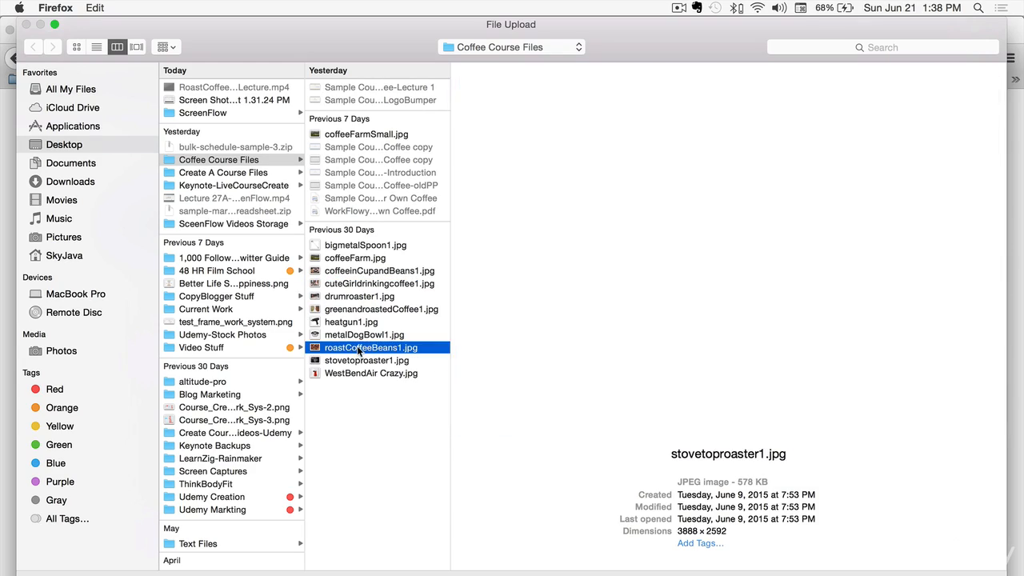
Upload cuteGirldrinkingcoffee1.jpg as the course cover image
left_click(349, 284)
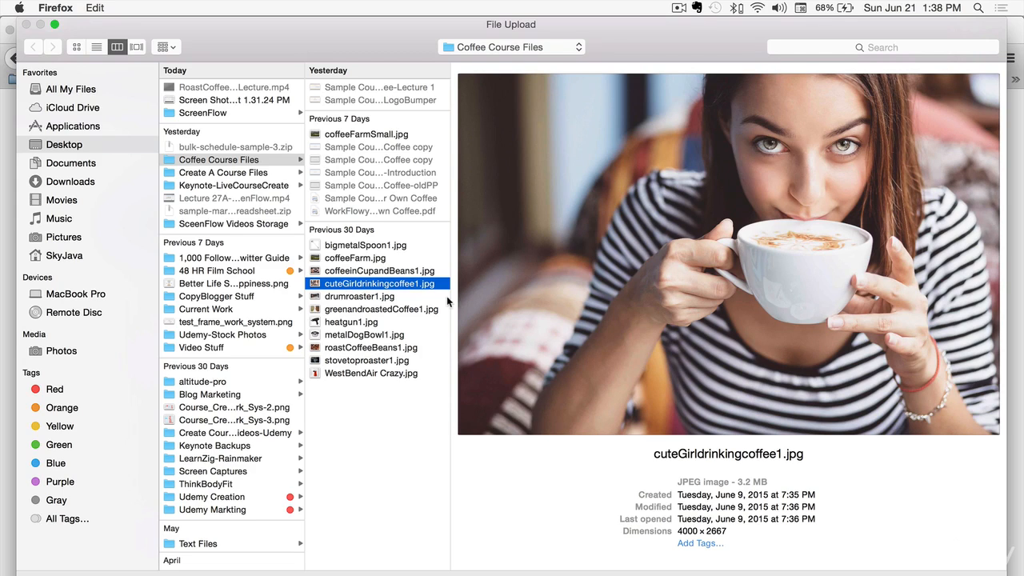
left_click(966, 575)
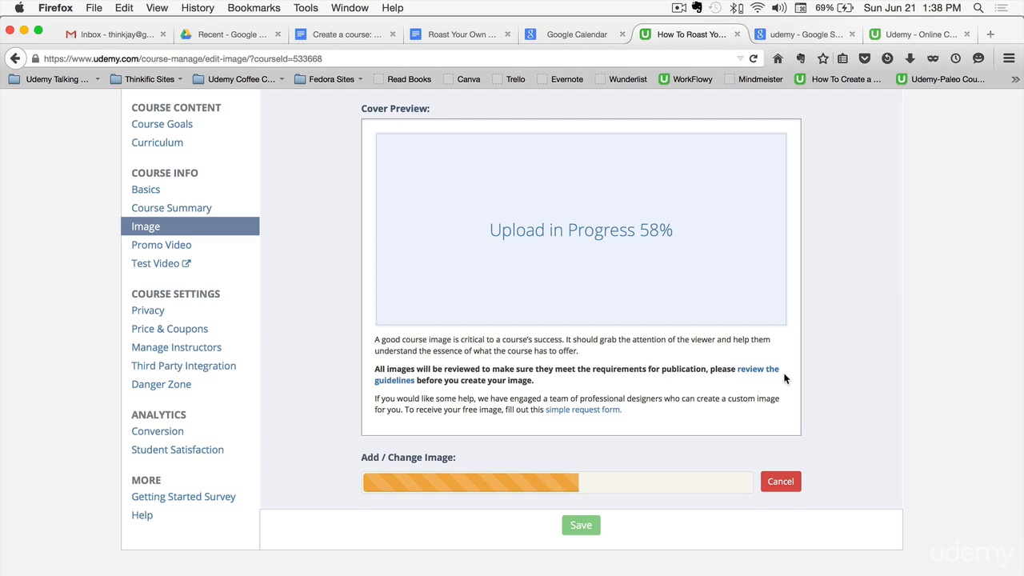
scroll(785, 379, "down", 1)
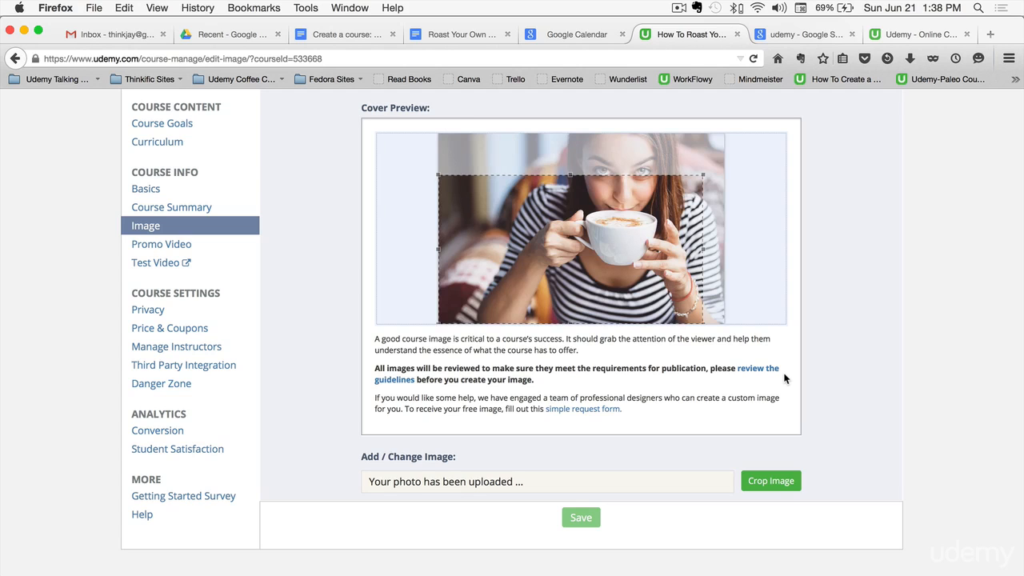
Move the crop area up to the photo's top edge, enlarge it to the full photo width and crop the image
left_click_drag(585, 259, 582, 218)
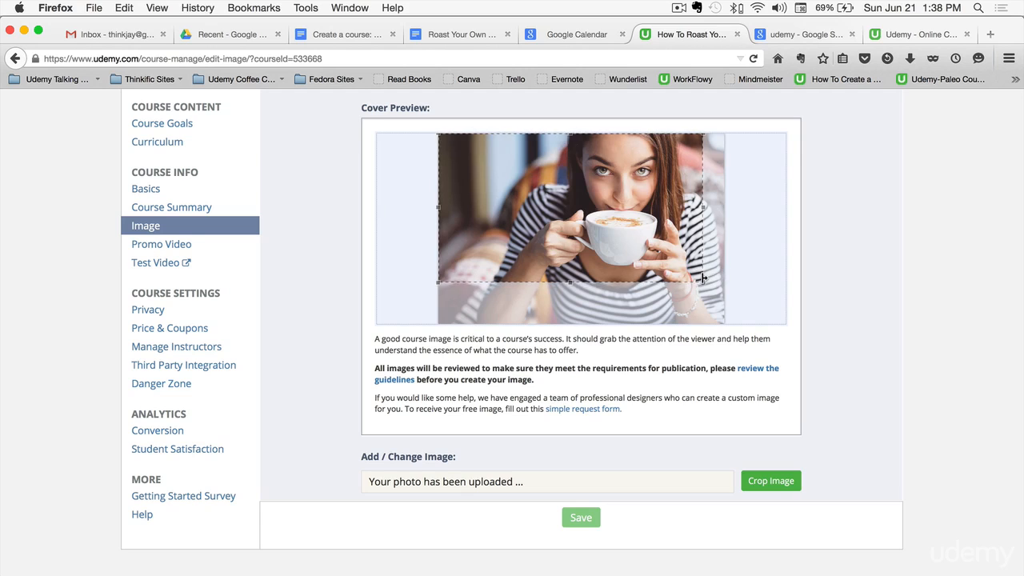
left_click_drag(703, 278, 725, 294)
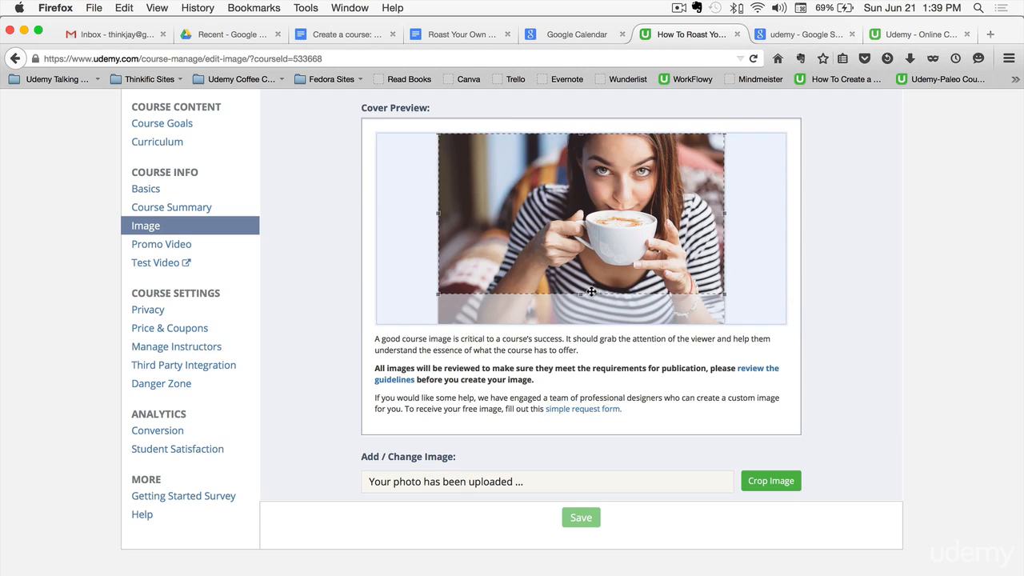
left_click(771, 481)
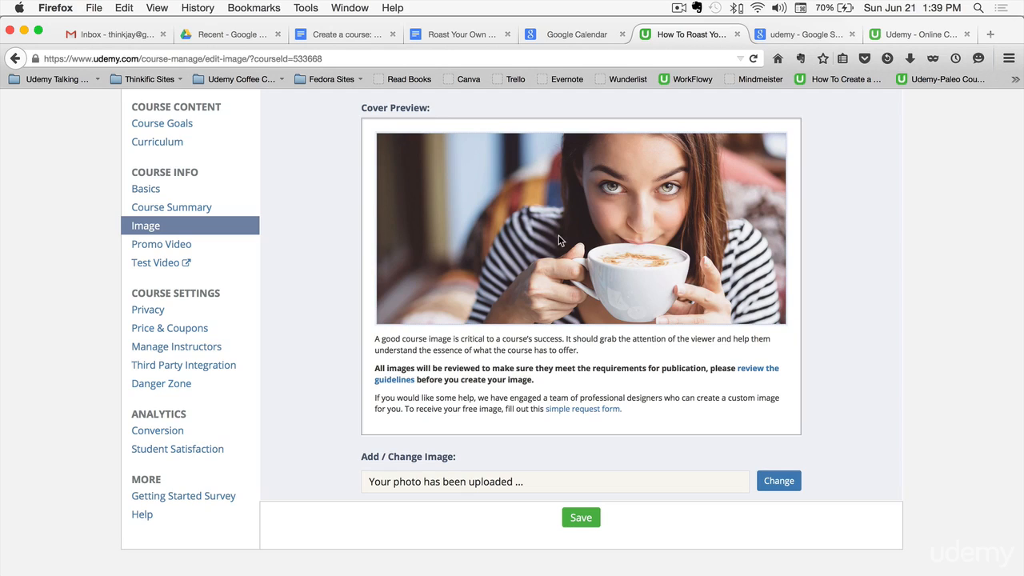
Save the cropped course image and check the cover preview
left_click(580, 519)
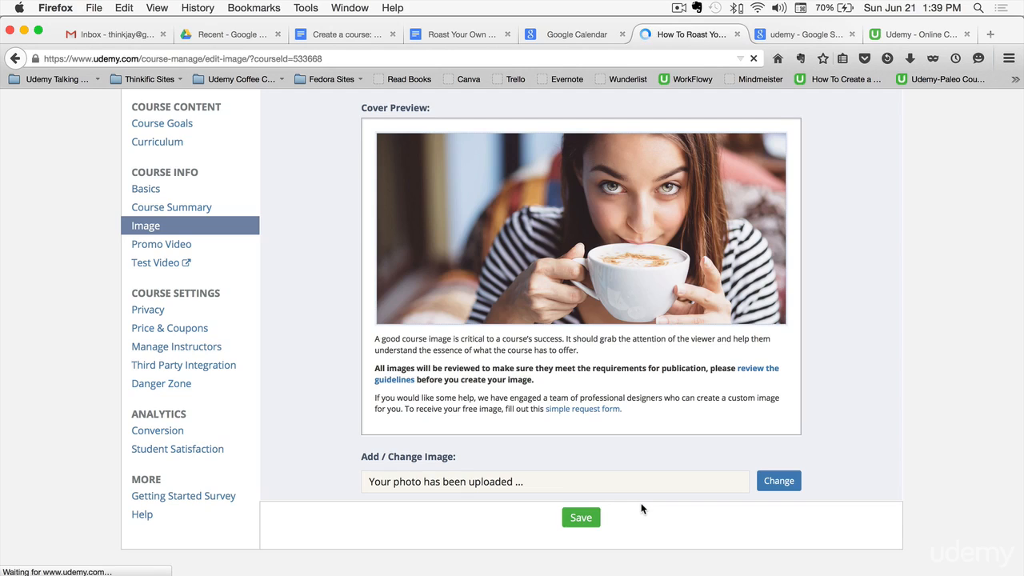
scroll(838, 456, "down", 5)
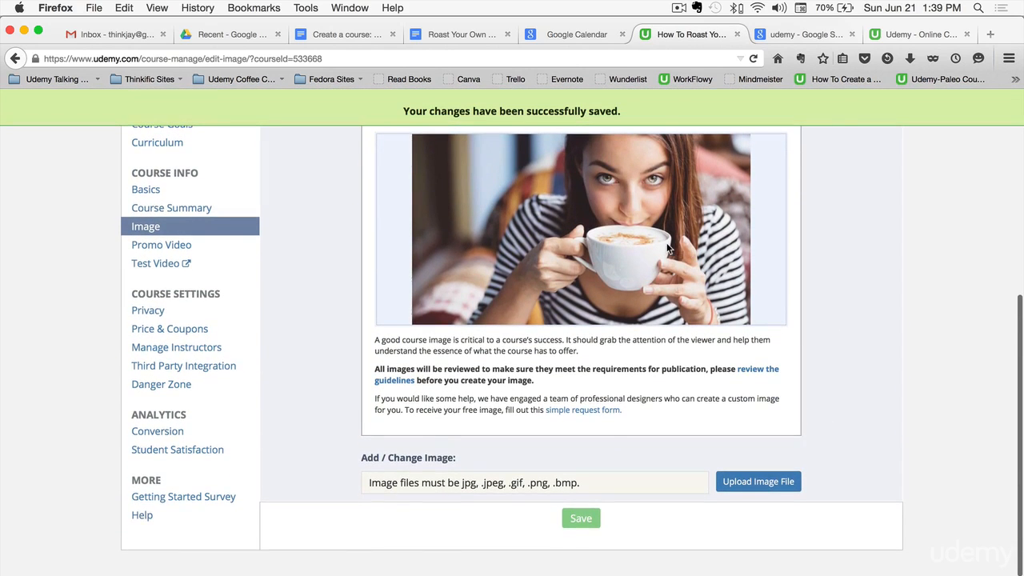
scroll(669, 248, "up", 2)
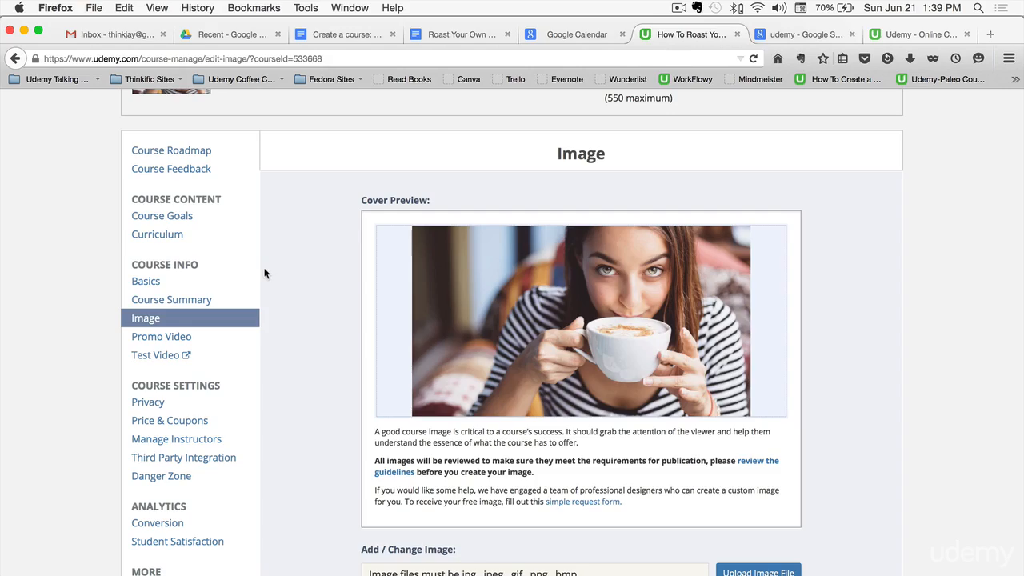
left_click(678, 8)
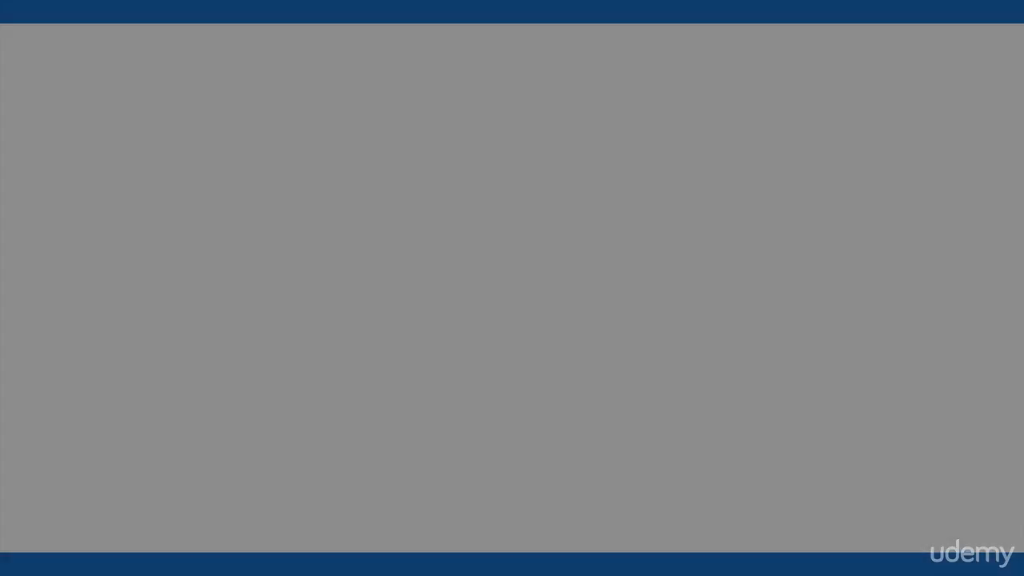